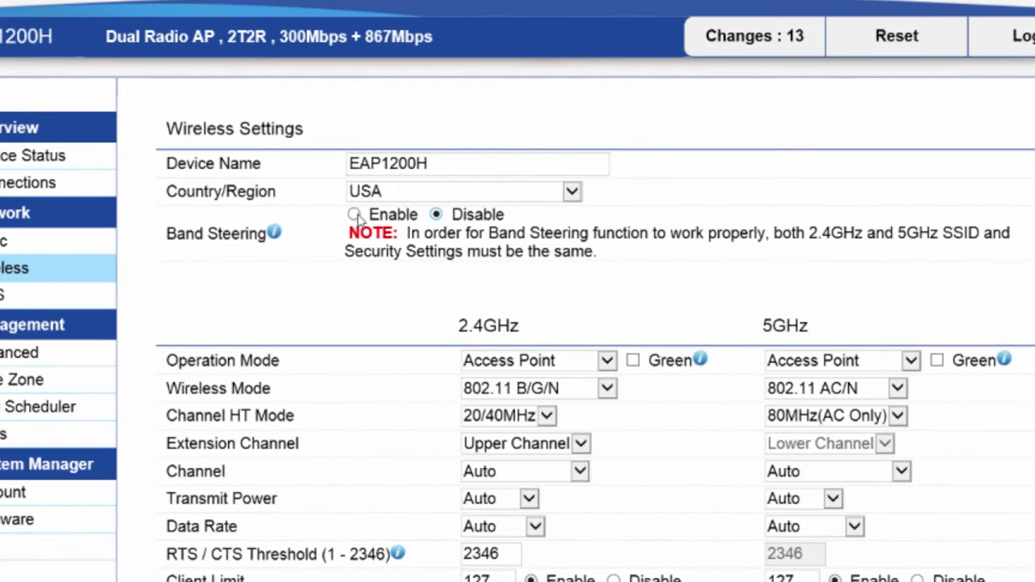
# - Enable Band Steering and set the first 2.4GHz SSID to Engenius1
pyautogui.click(355, 215)
pyautogui.scroll(-6, 349, 234)
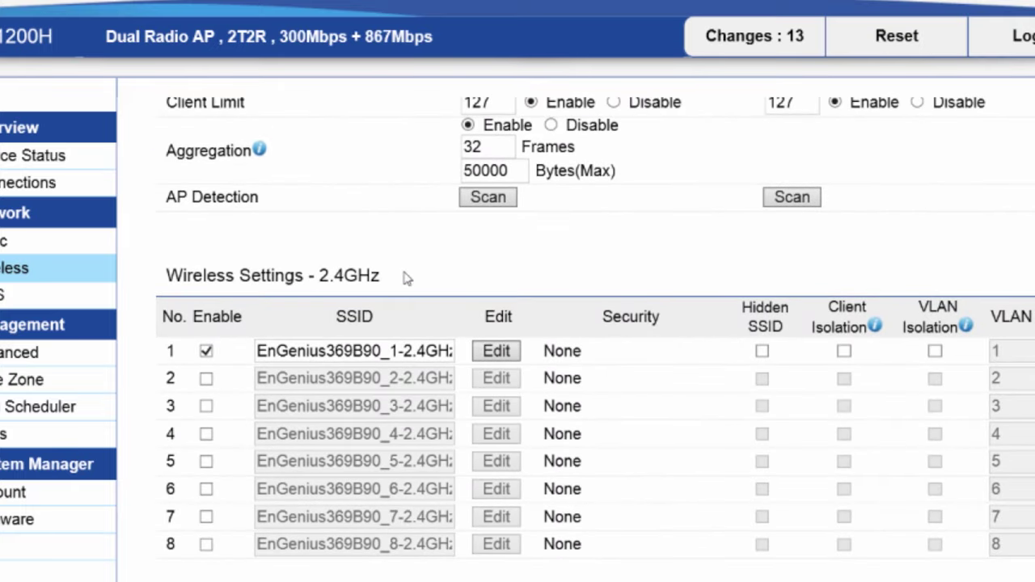
pyautogui.scroll(-1, 400, 282)
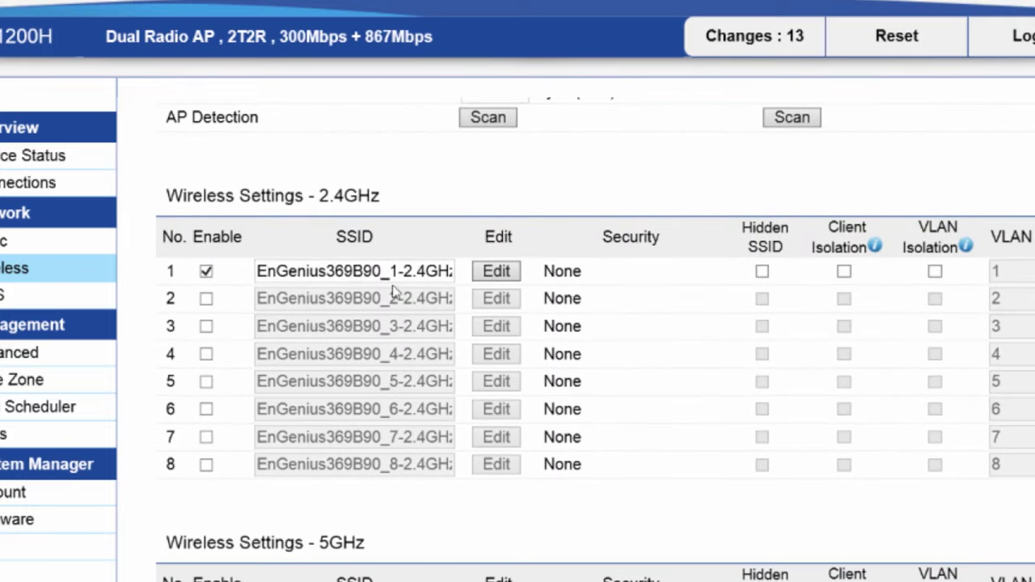
pyautogui.doubleClick(319, 271)
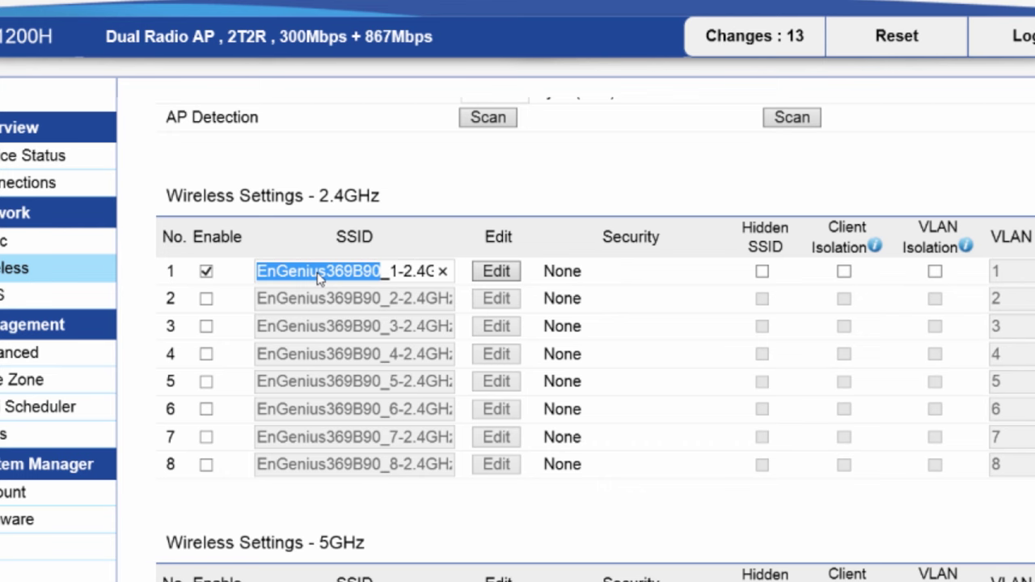
pyautogui.write('Engenius1')
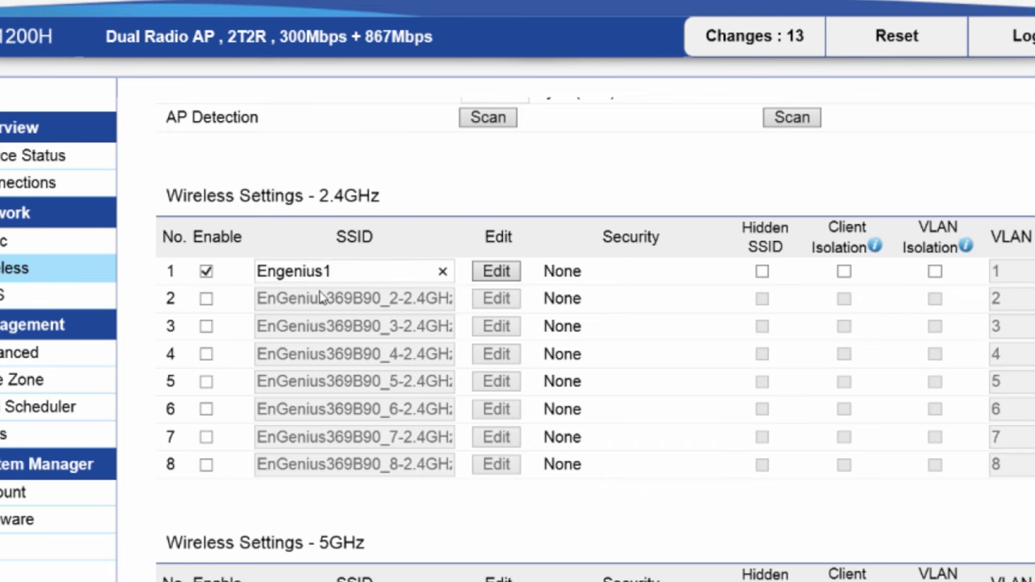
# - Copy the first 2.4GHz SSID name, Engenius1, into the first 5GHz SSID
pyautogui.hotkey('ctrl', 'a')
pyautogui.hotkey('ctrl', 'c')
pyautogui.scroll(-3, 217, 466)
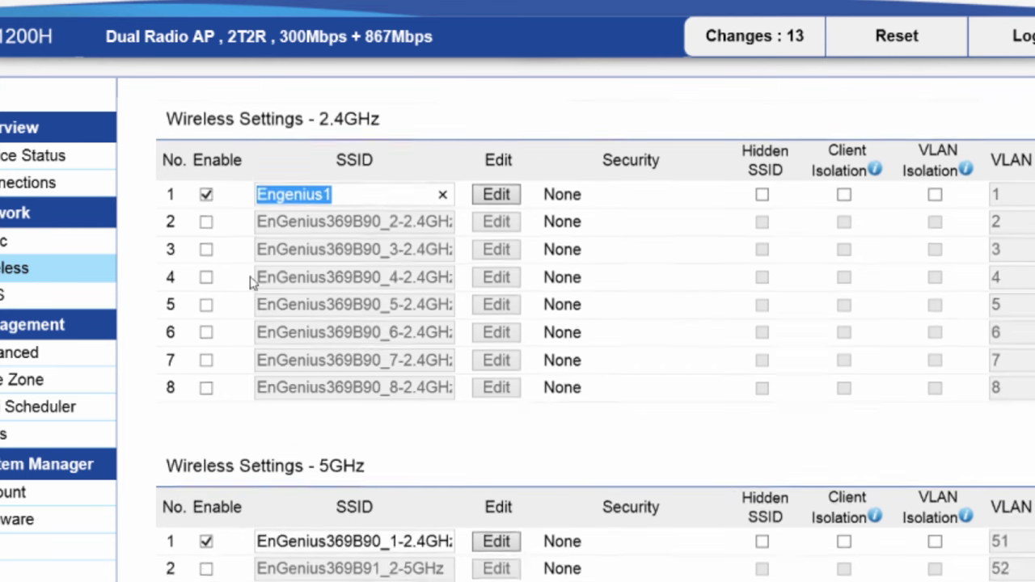
pyautogui.click(349, 378)
pyautogui.hotkey('ctrl', 'a')
pyautogui.hotkey('ctrl', 'v')
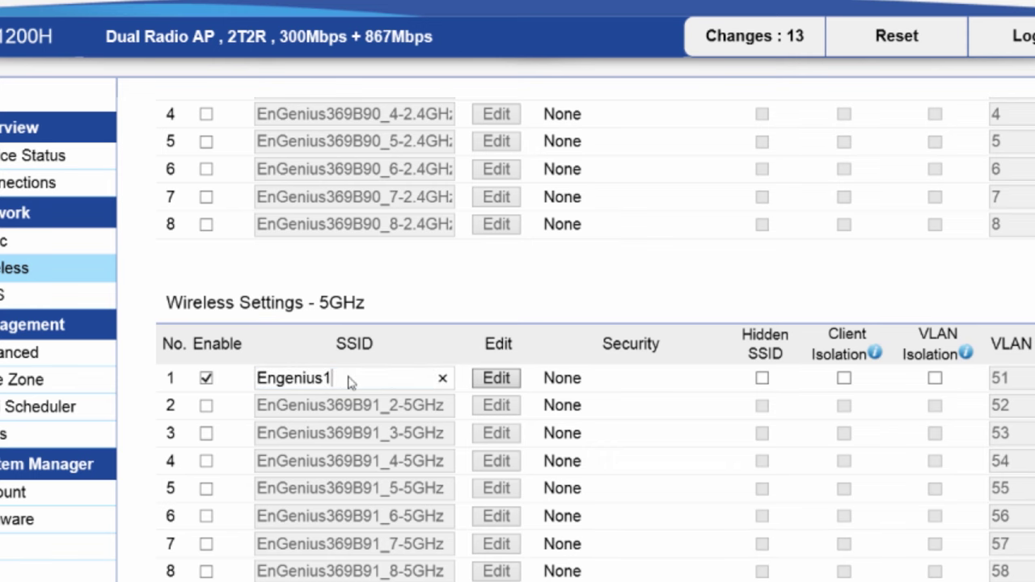
# - Set the security of the first 2.4GHz SSID to WPA2-PSK with AES encryption and save it
pyautogui.scroll(2, 445, 378)
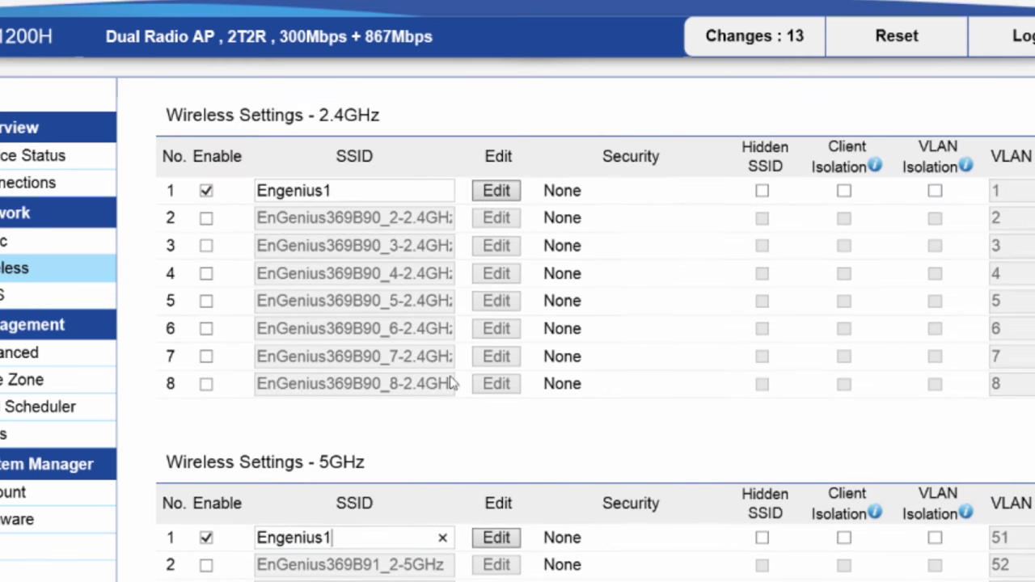
pyautogui.click(498, 193)
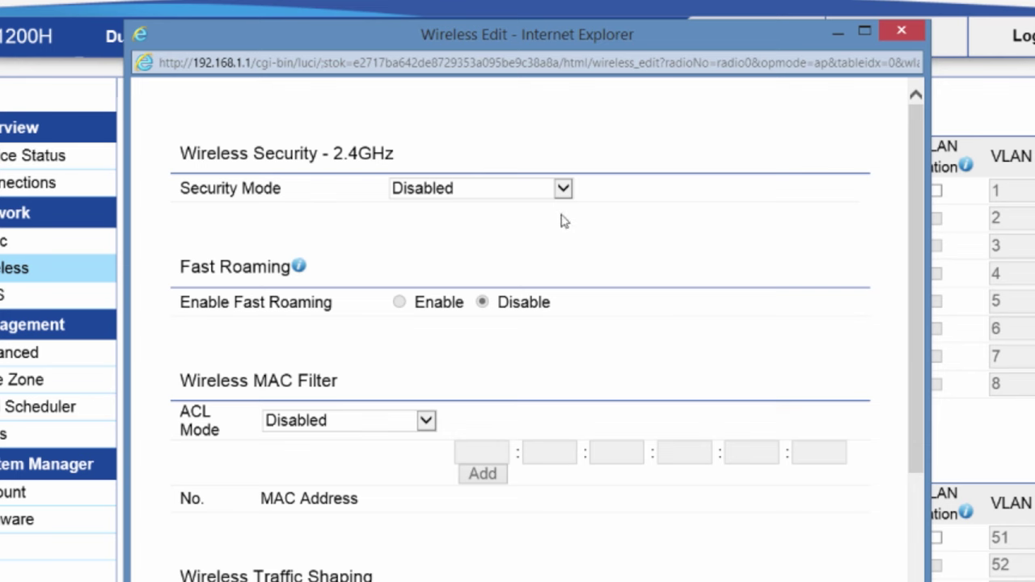
pyautogui.click(565, 192)
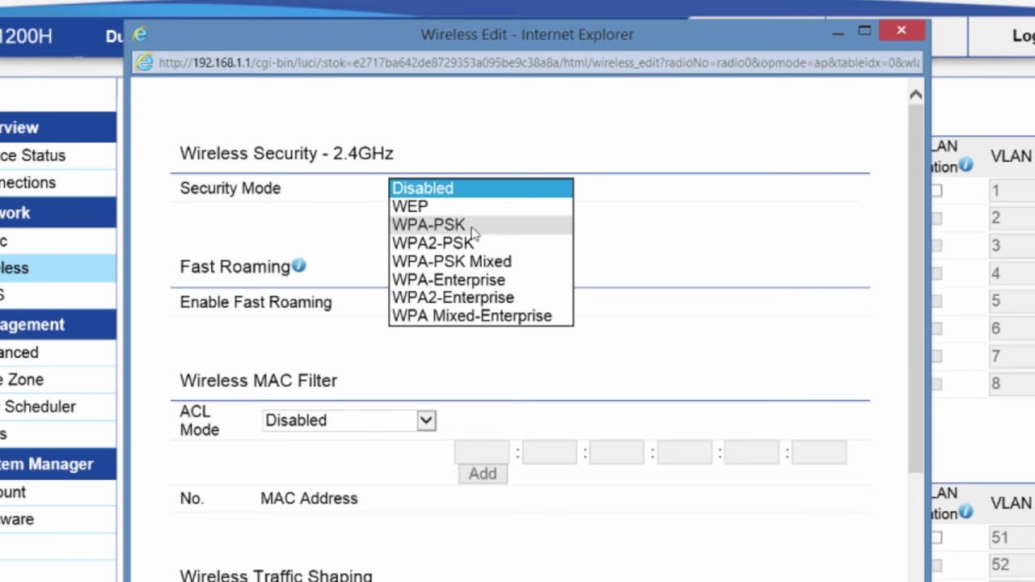
pyautogui.click(423, 244)
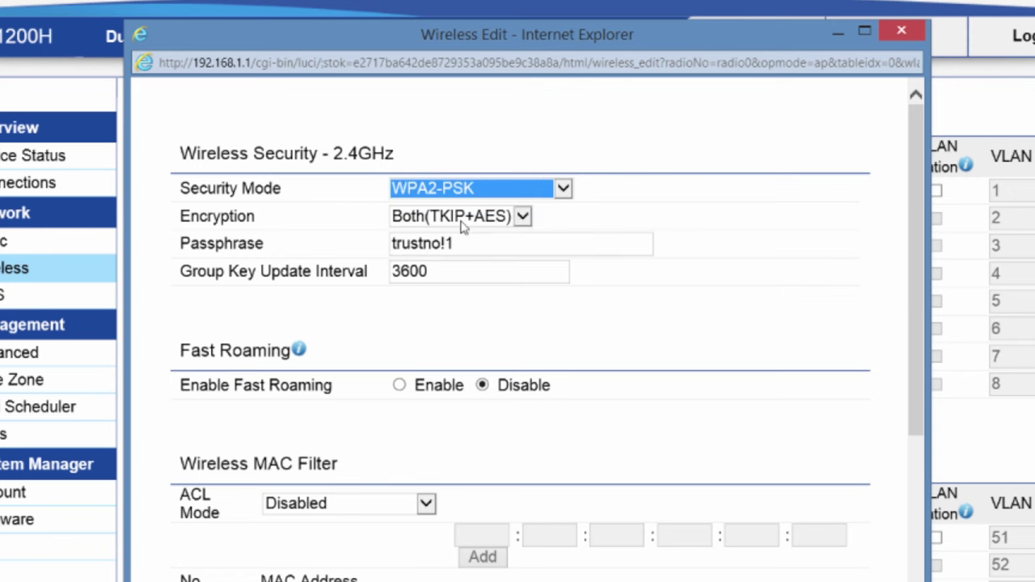
pyautogui.click(523, 216)
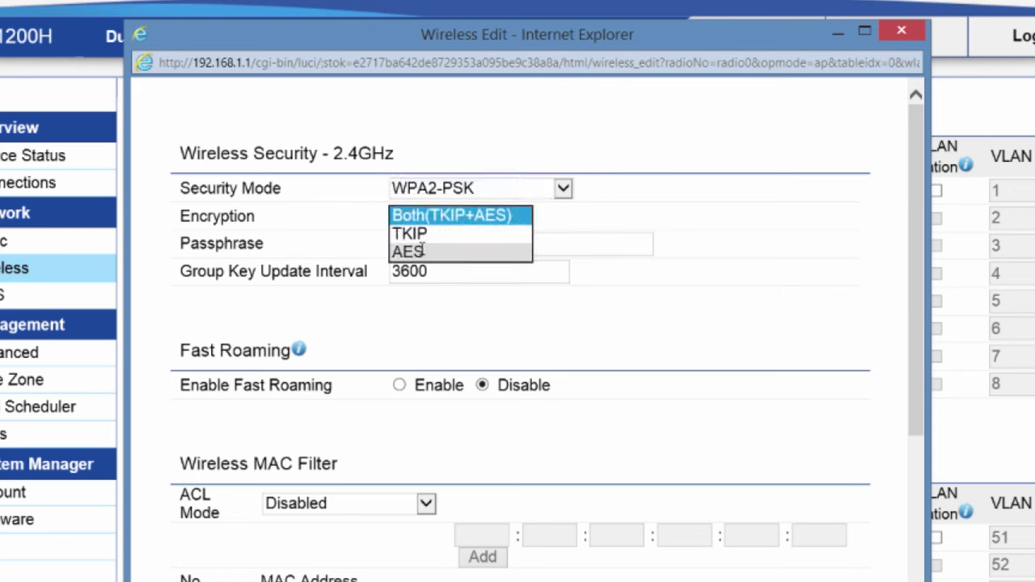
pyautogui.click(421, 251)
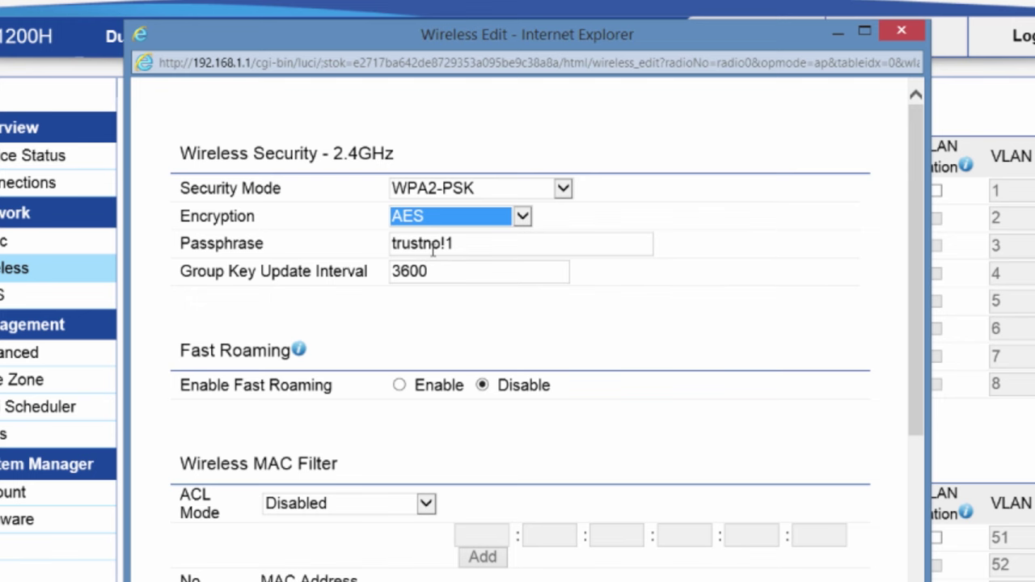
pyautogui.scroll(-3, 454, 263)
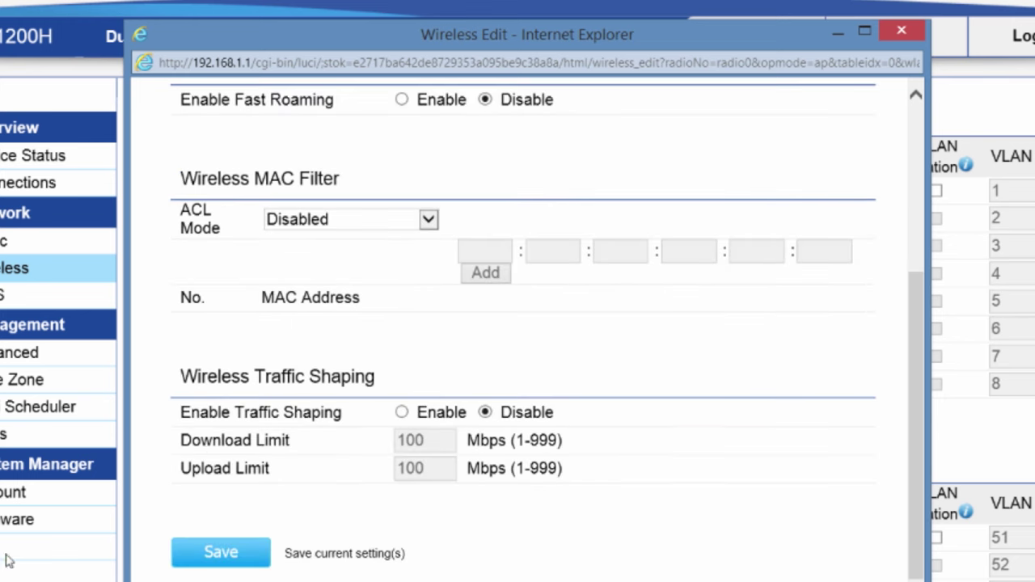
pyautogui.click(221, 552)
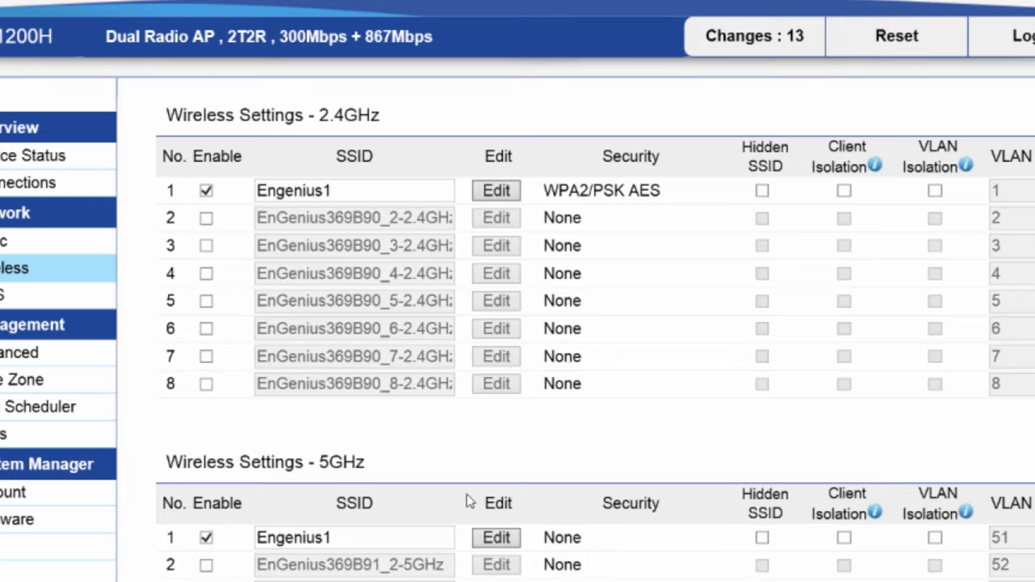
# - Set the security of the first 5GHz SSID to WPA2-PSK with AES encryption, and save the wireless settings
pyautogui.scroll(-3, 434, 439)
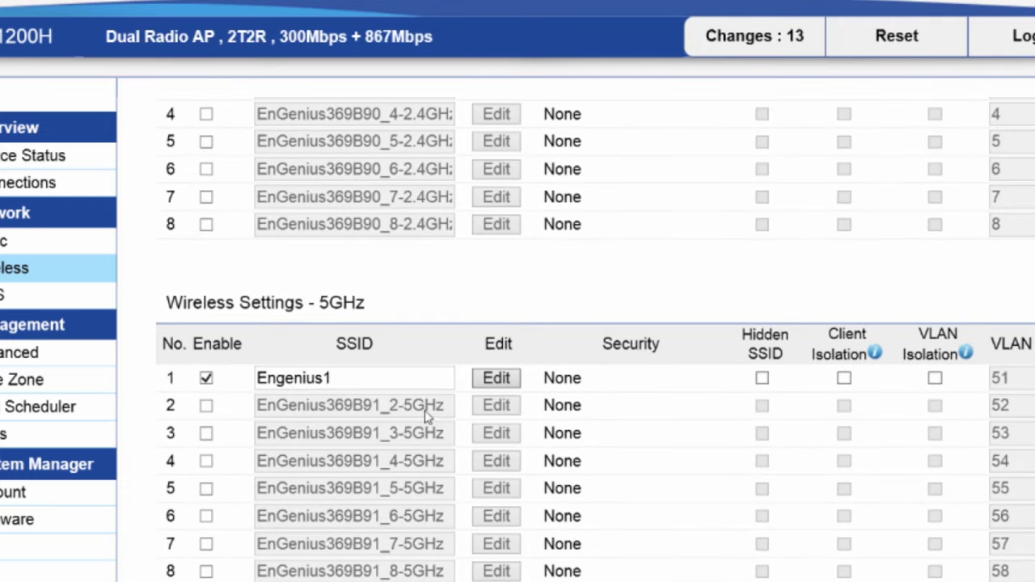
pyautogui.click(497, 378)
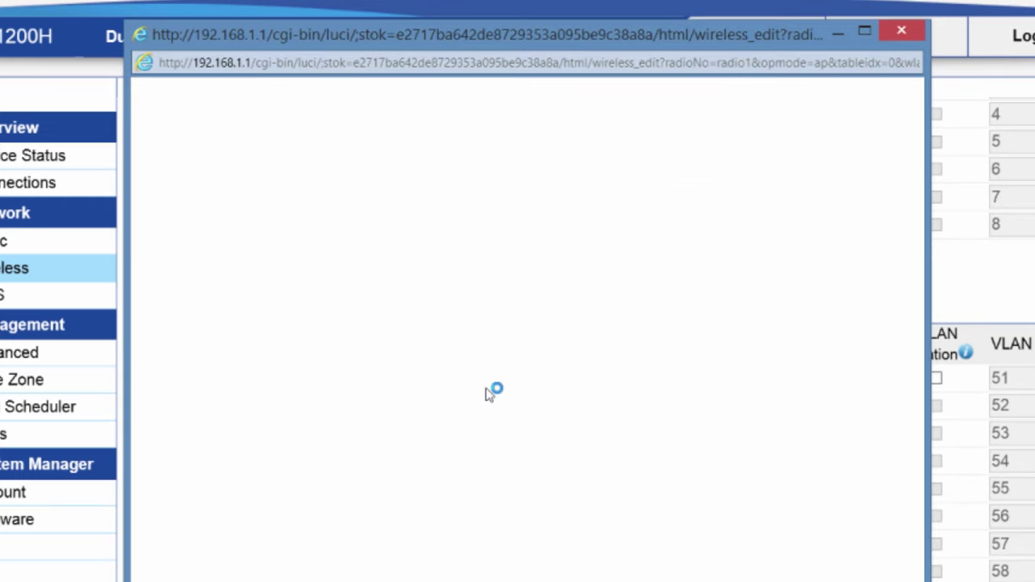
pyautogui.click(563, 189)
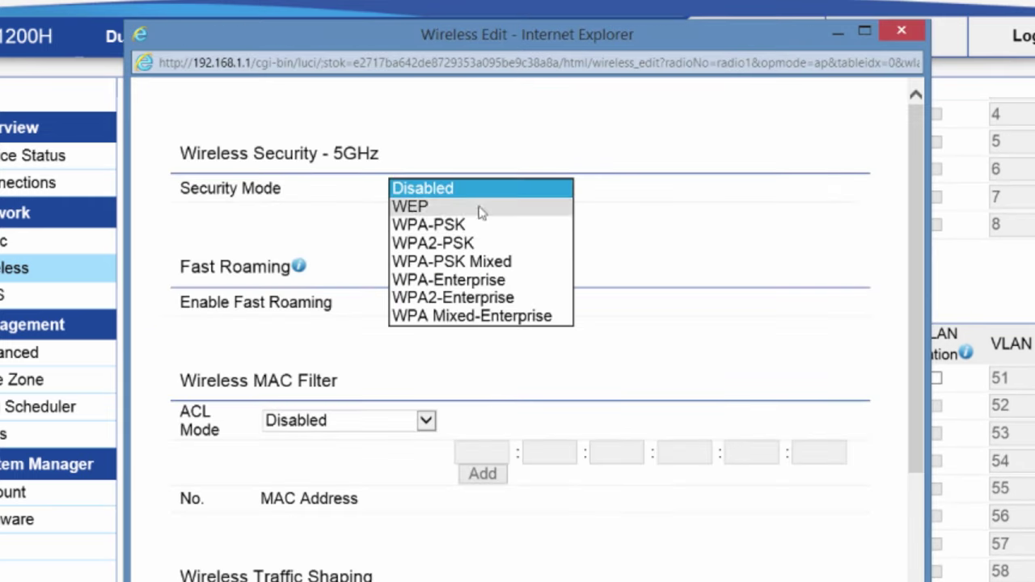
pyautogui.click(433, 243)
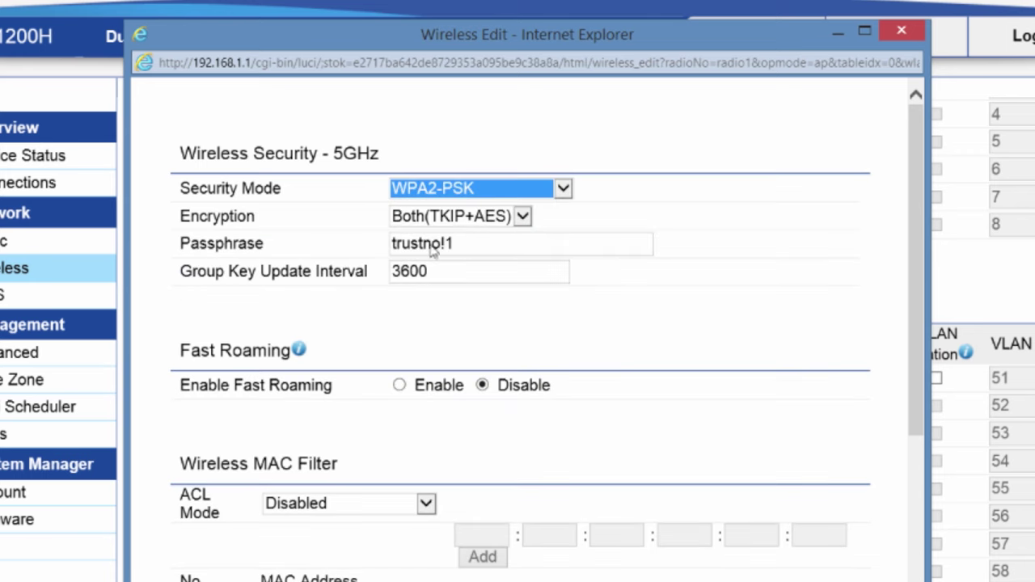
pyautogui.click(523, 217)
pyautogui.click(412, 247)
pyautogui.scroll(-1, 345, 275)
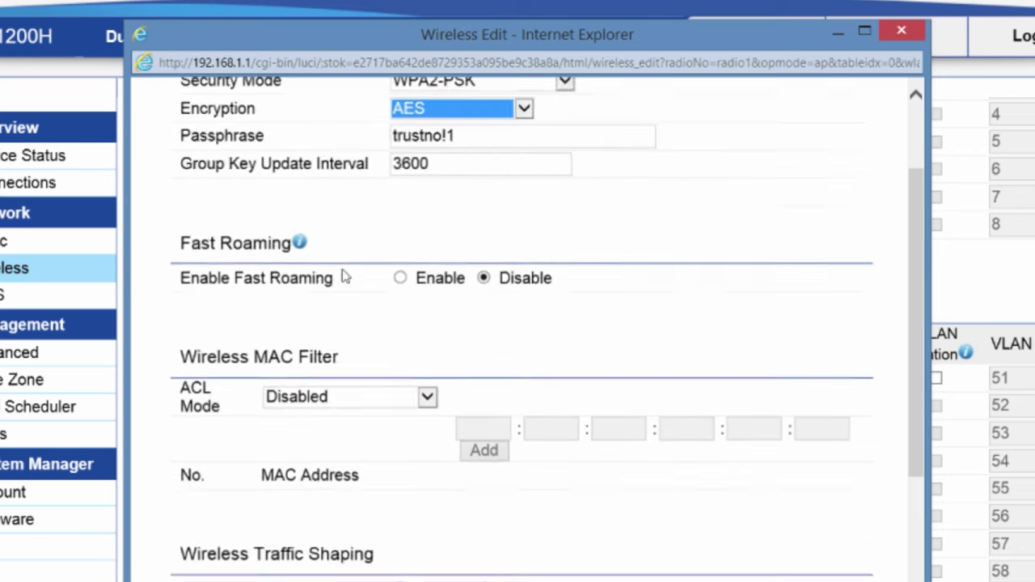
pyautogui.scroll(-2, 345, 275)
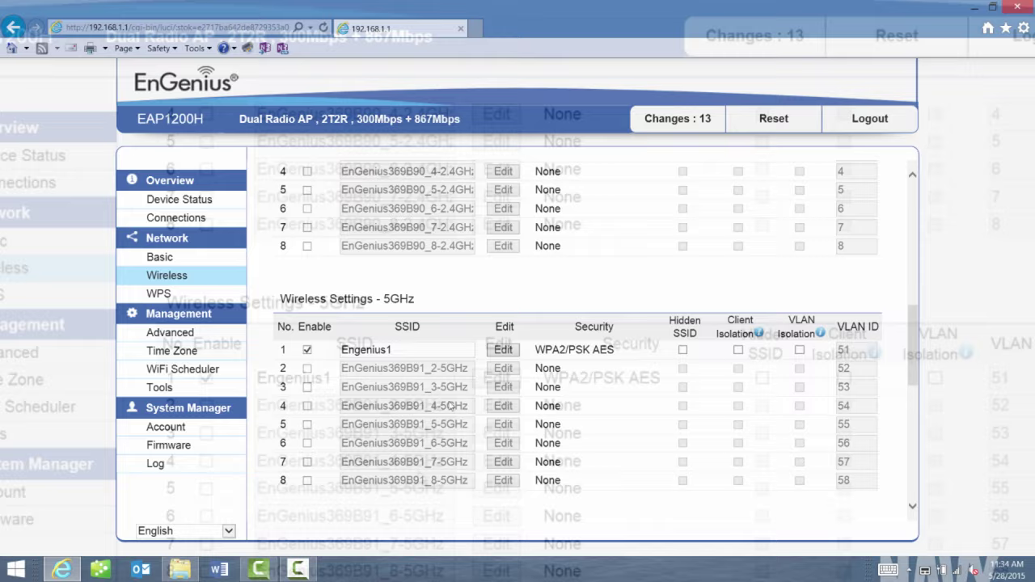
pyautogui.scroll(-8, 485, 363)
pyautogui.click(307, 483)
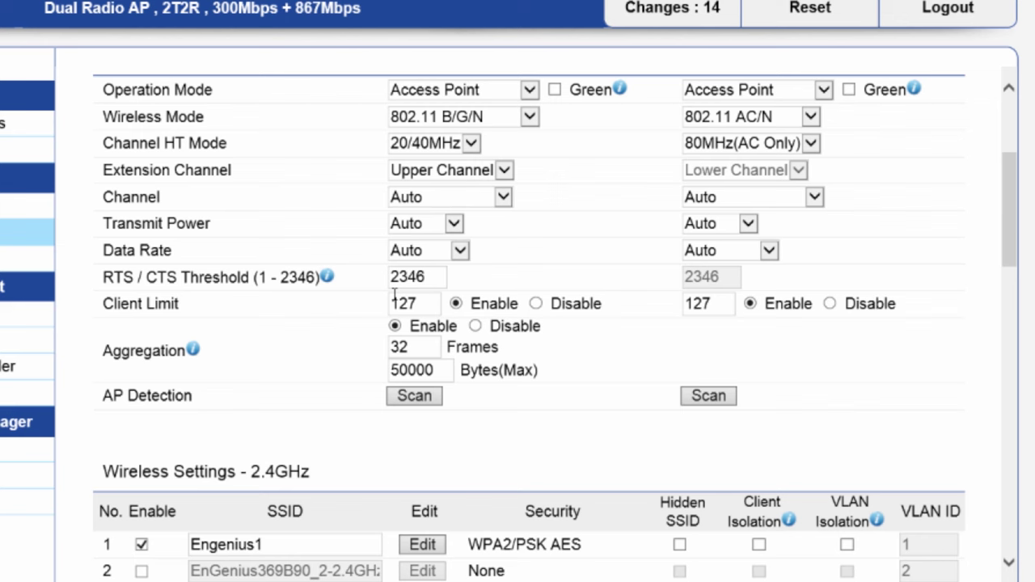
# - Set the transmit power to 14 dBm for 2.4GHz and 20 dBm for 5GHz
pyautogui.click(454, 224)
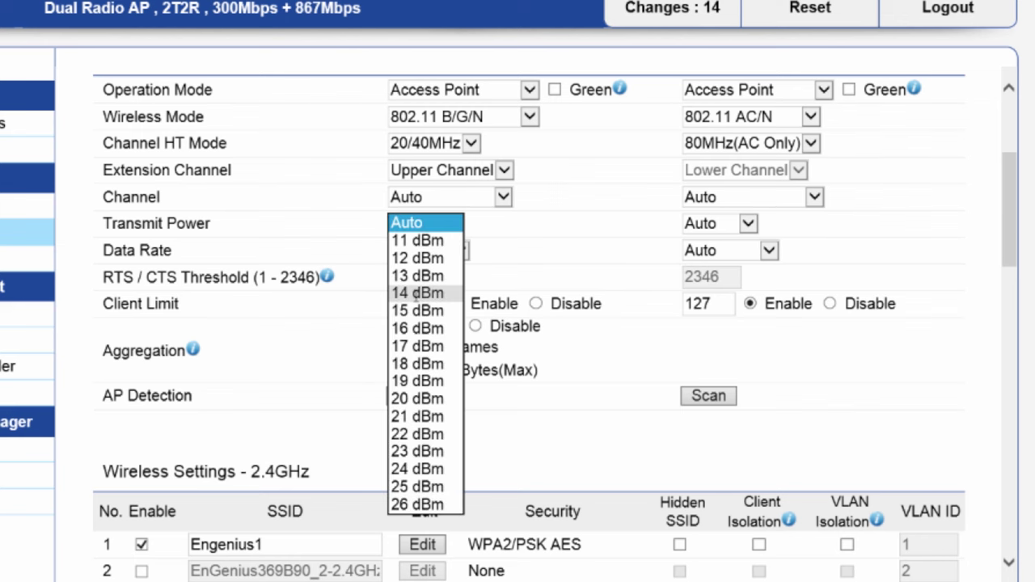
pyautogui.click(417, 294)
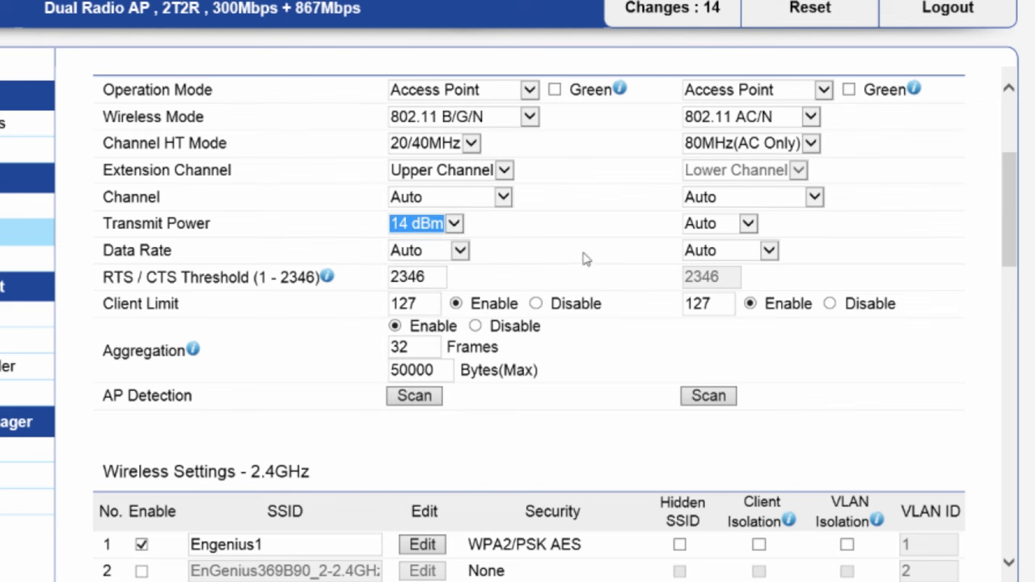
pyautogui.click(747, 225)
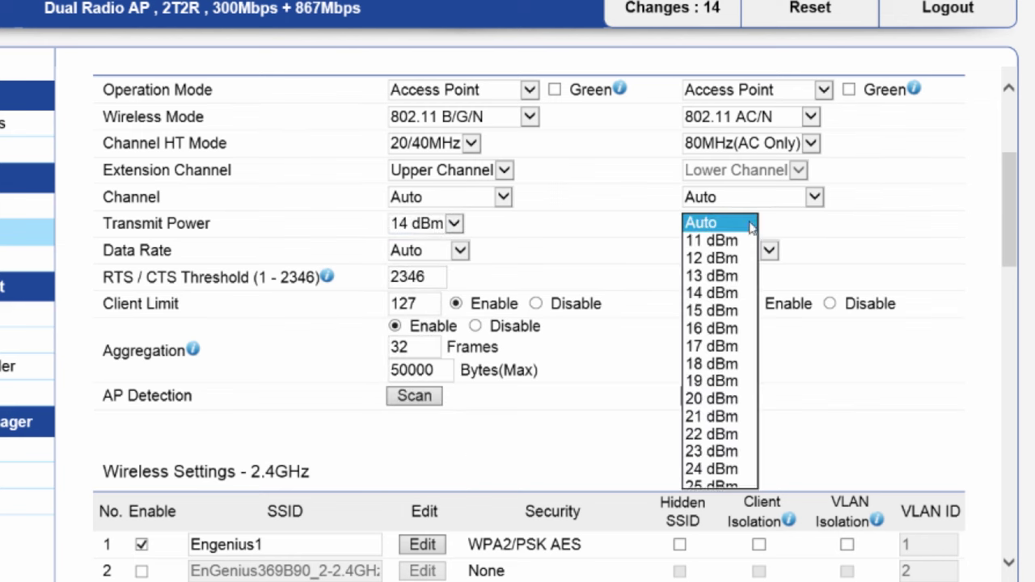
pyautogui.click(706, 401)
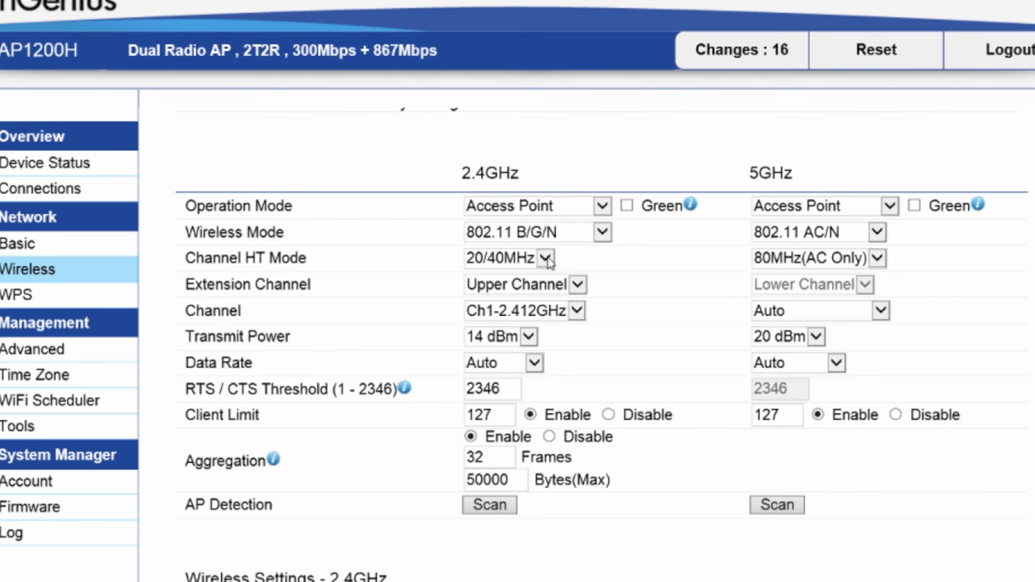
# - Set the 2.4GHz Channel HT Mode to 20MHz and its channel to Ch1-2.412GHz
pyautogui.click(547, 258)
pyautogui.click(498, 275)
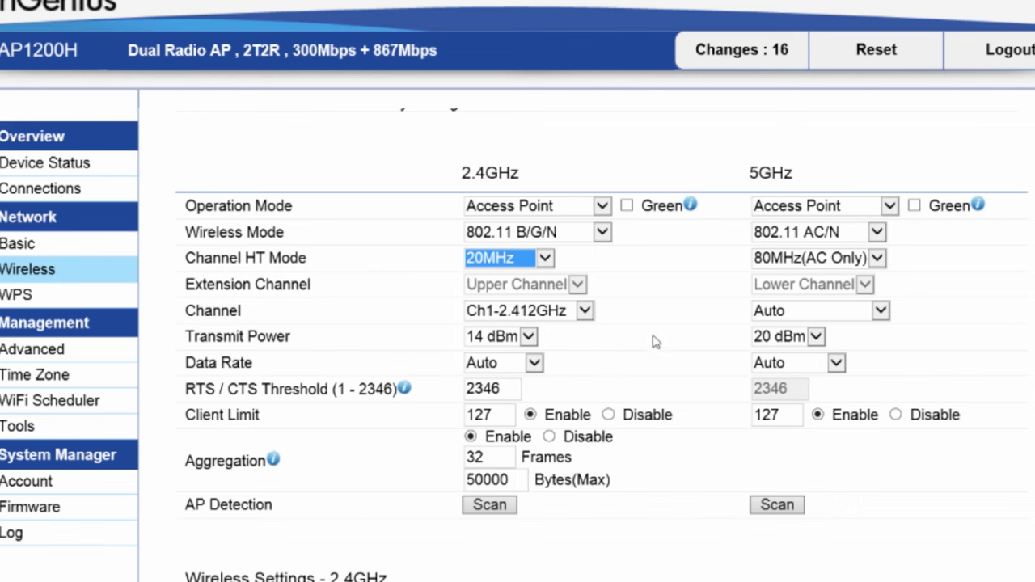
pyautogui.click(584, 312)
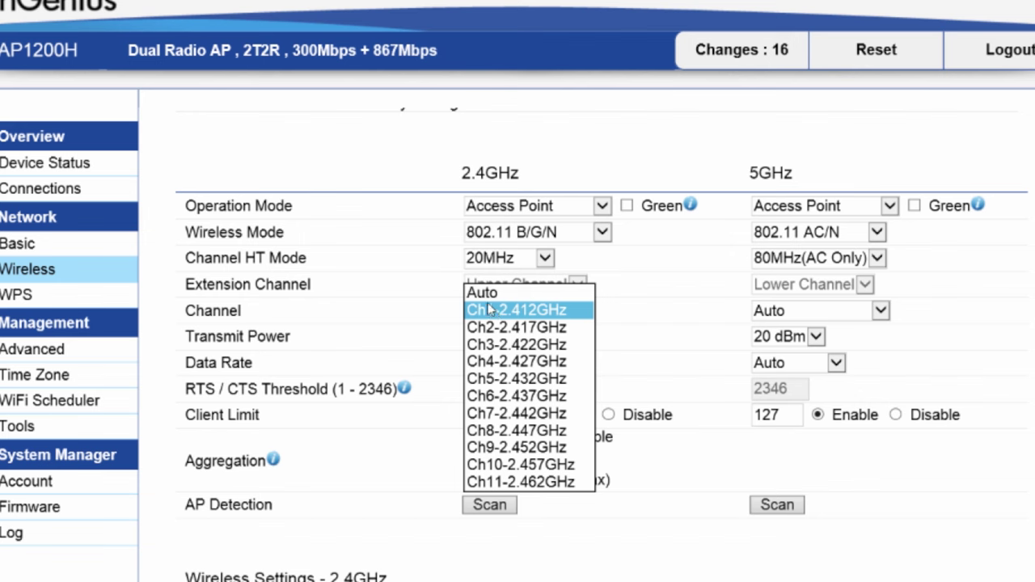
pyautogui.click(490, 311)
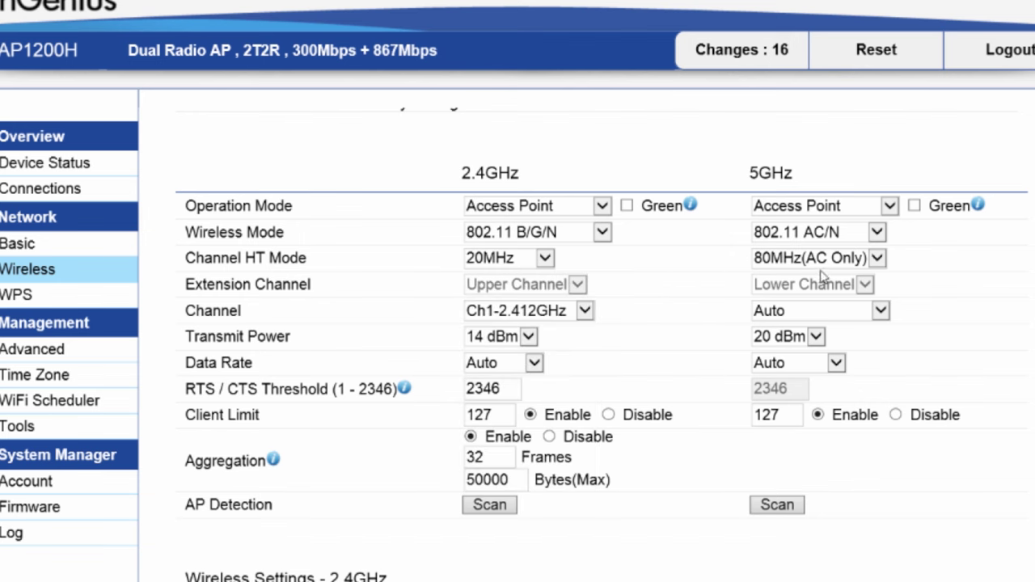
# - Keep the 5GHz Channel HT Mode at 80MHz(AC Only) and set its channel to Ch36-5.18GHz
pyautogui.click(878, 259)
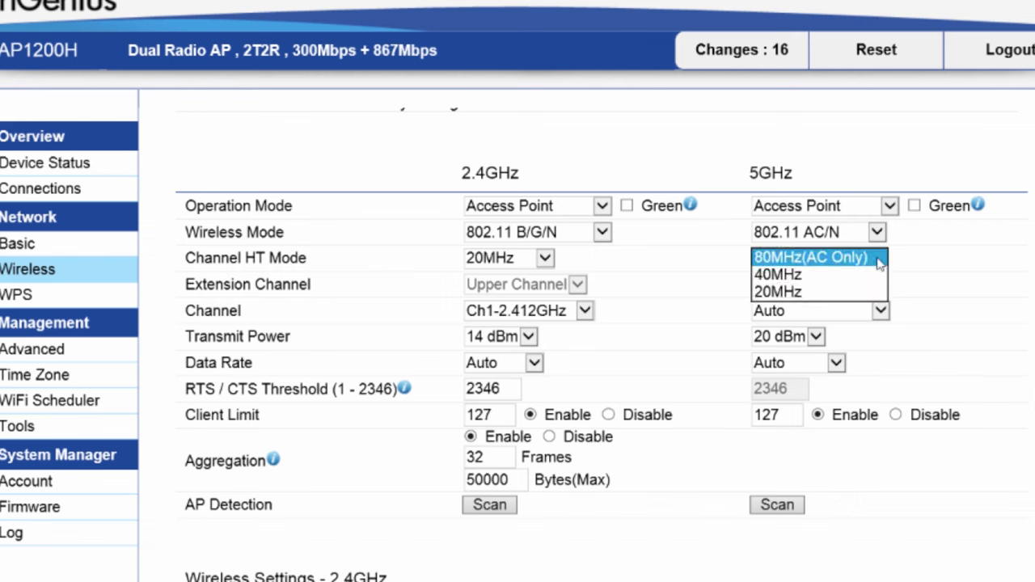
pyautogui.click(822, 257)
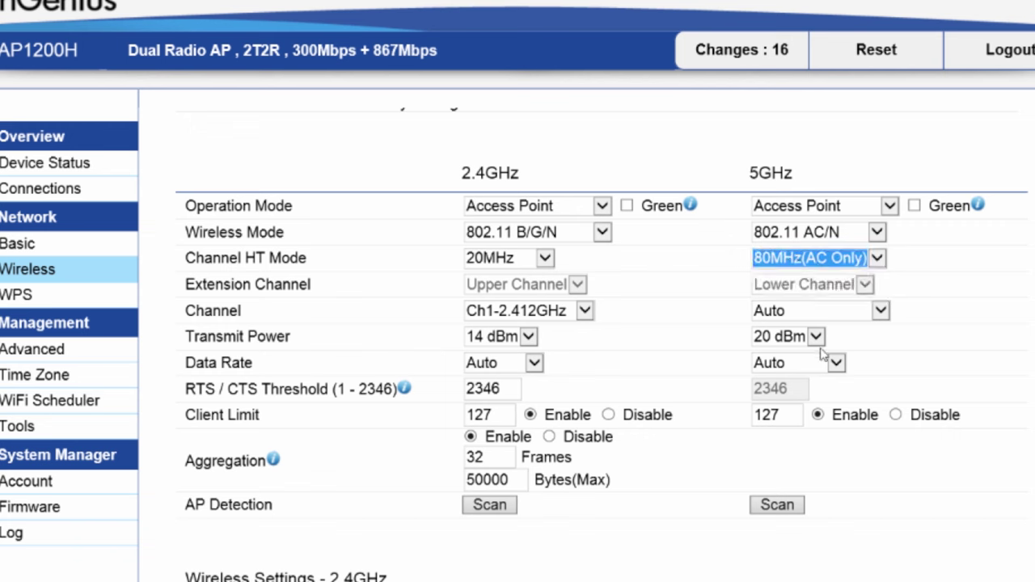
pyautogui.click(879, 314)
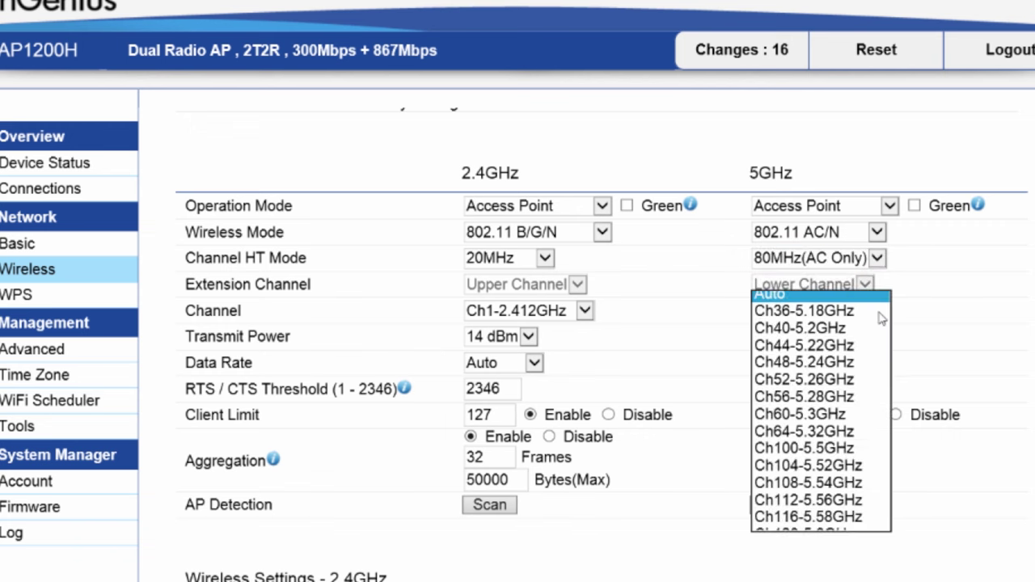
pyautogui.click(802, 312)
# - Open the list of pending configuration changes and apply the saved settings to the access point
pyautogui.click(694, 271)
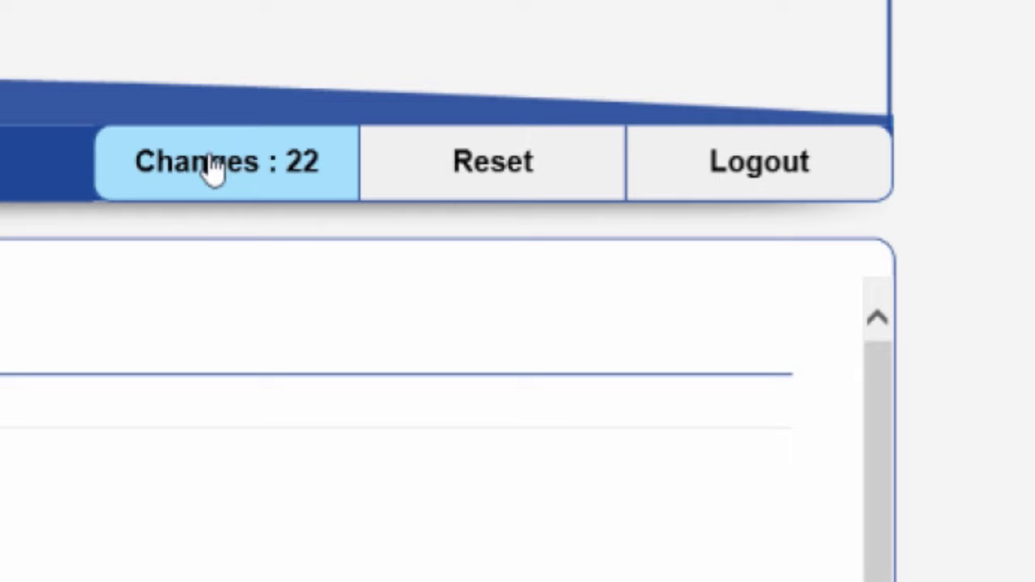
pyautogui.click(207, 167)
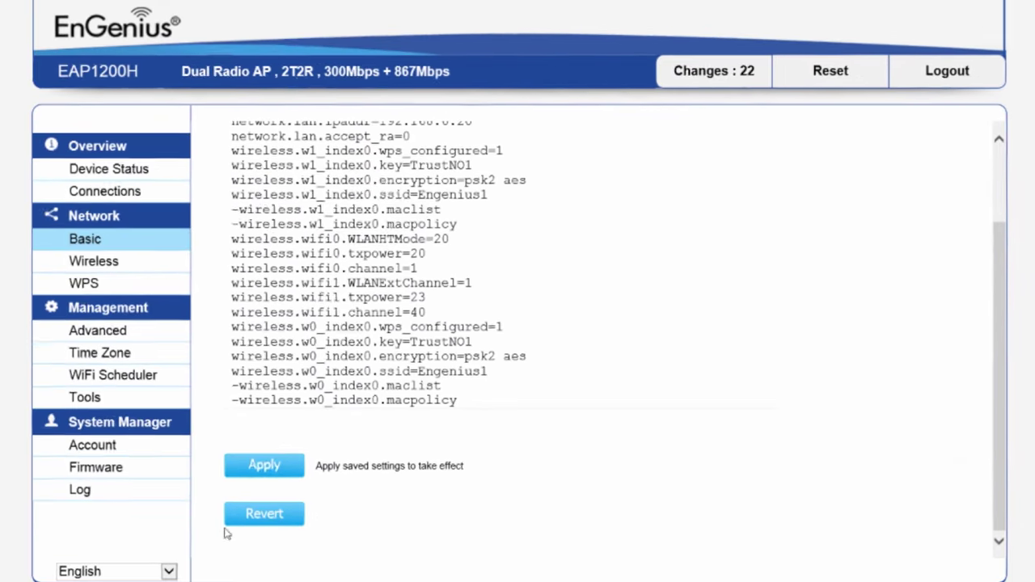
pyautogui.click(299, 456)
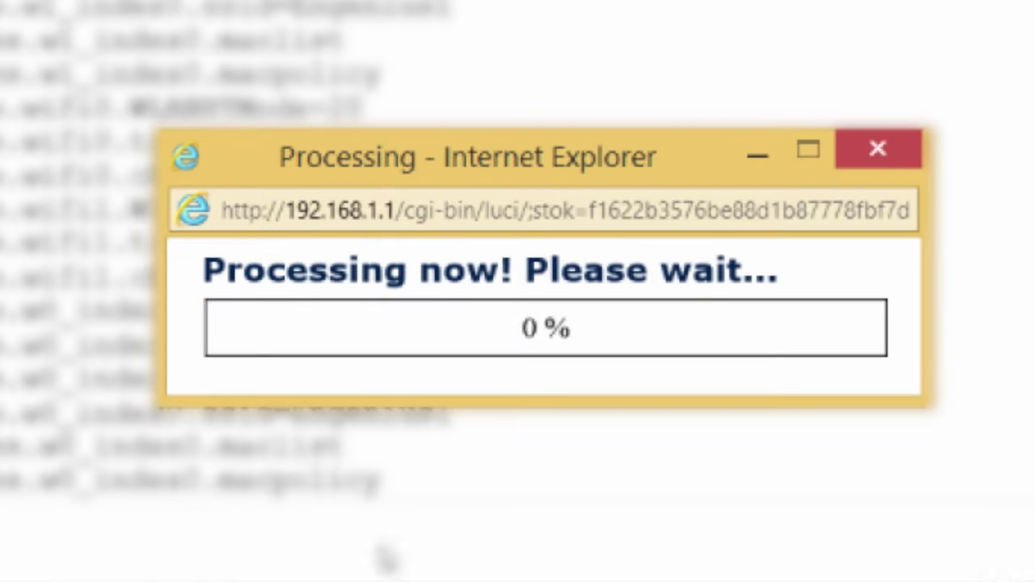